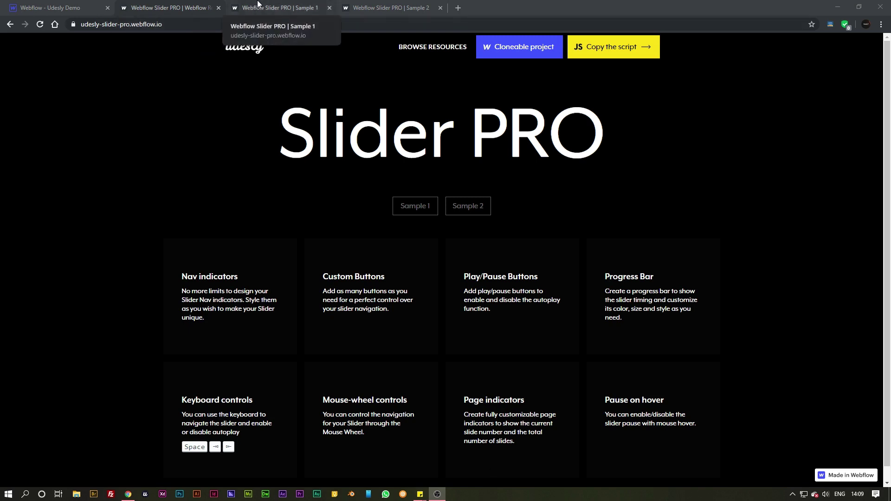
On the Sample 1 slider, step slides with the Left/Right arrow keys and pause, then resume autoplay.
left_click(278, 8)
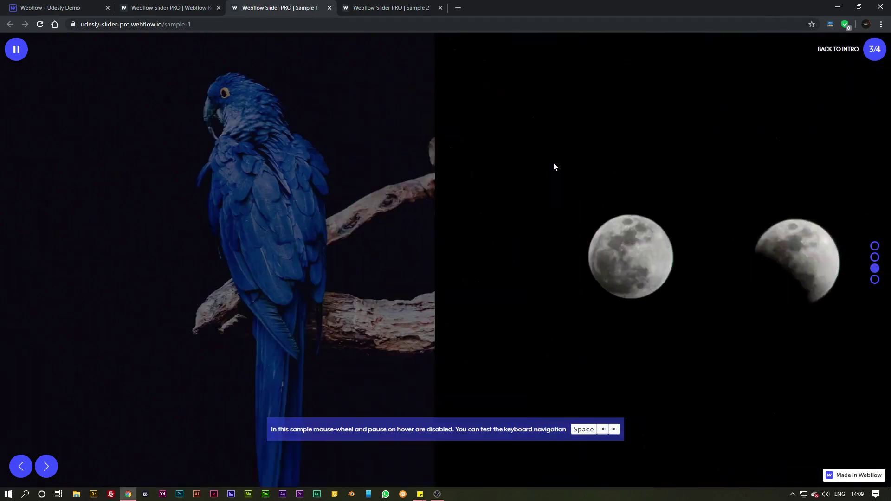
key("Left")
key("Right")
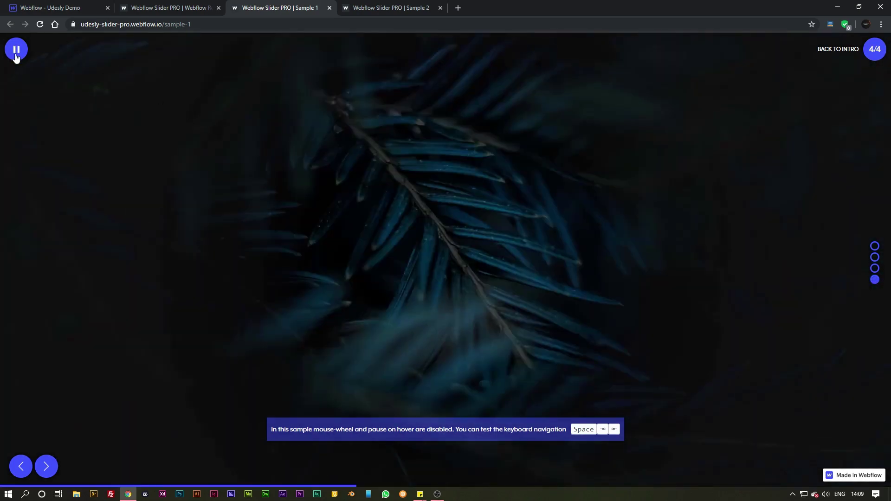
left_click(16, 53)
left_click(22, 57)
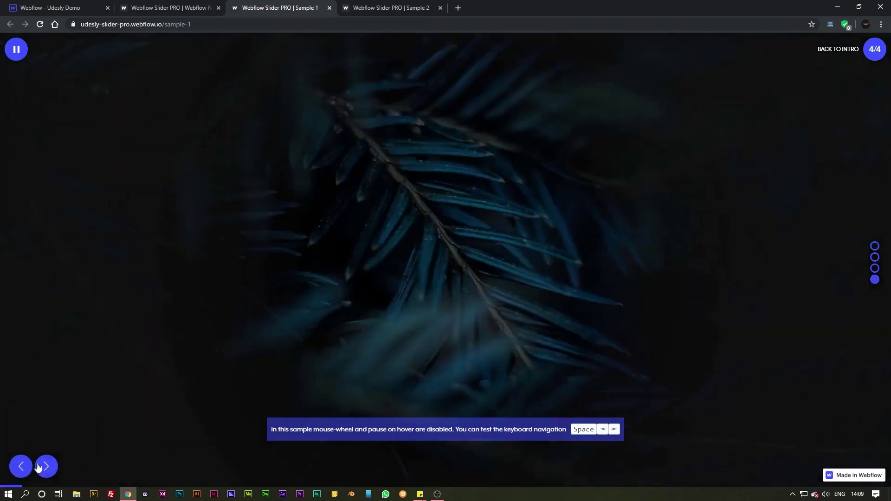
Jump between slides with the pagination dots, ending on moon slide 3/4, then view Sample 2.
left_click(45, 467)
left_click(877, 260)
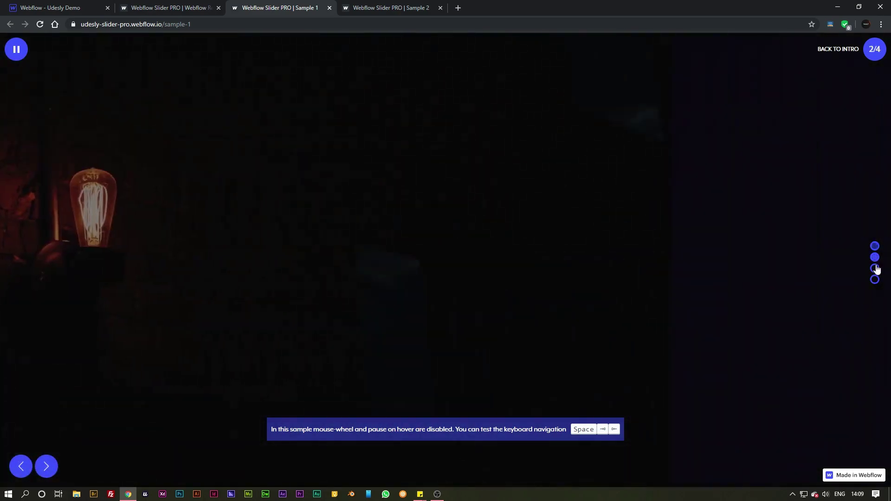
left_click(876, 269)
left_click(876, 279)
left_click(876, 269)
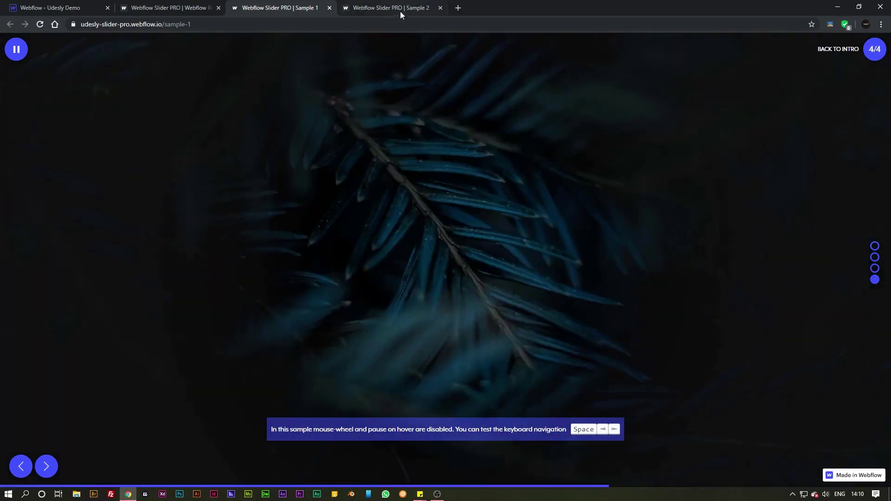
left_click(400, 11)
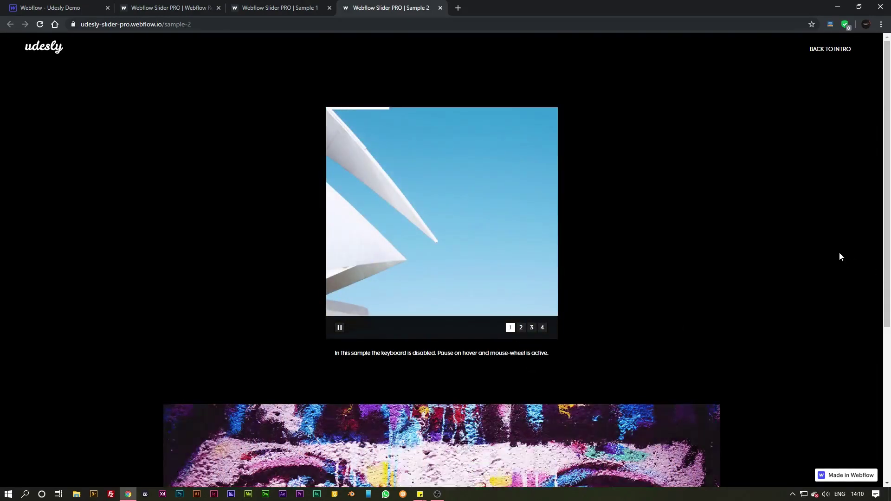
Scroll past Sample 2's wide heart-indicator slider, then go back to the Slider PRO intro tab.
scroll(839, 252, "down", 5)
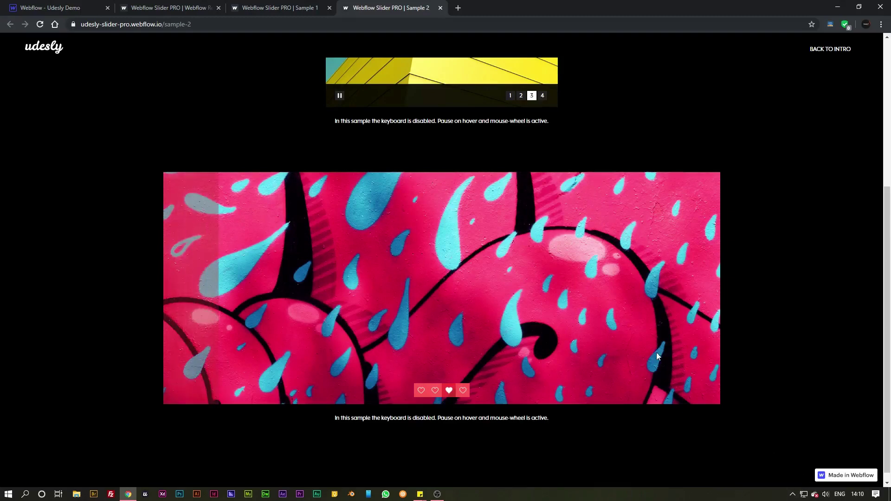
key("ctrl+2")
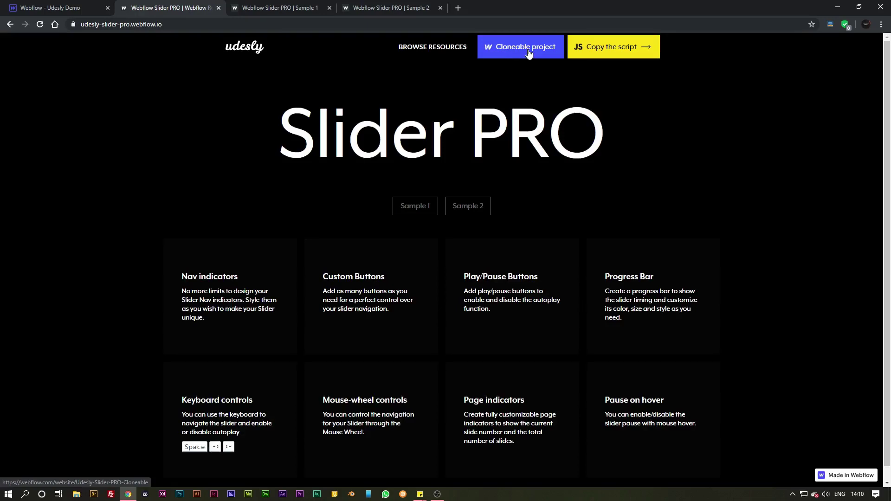
Clone the Udesly Slider PRO cloneable from its Showcase page into a new Webflow project.
key("ctrl+1")
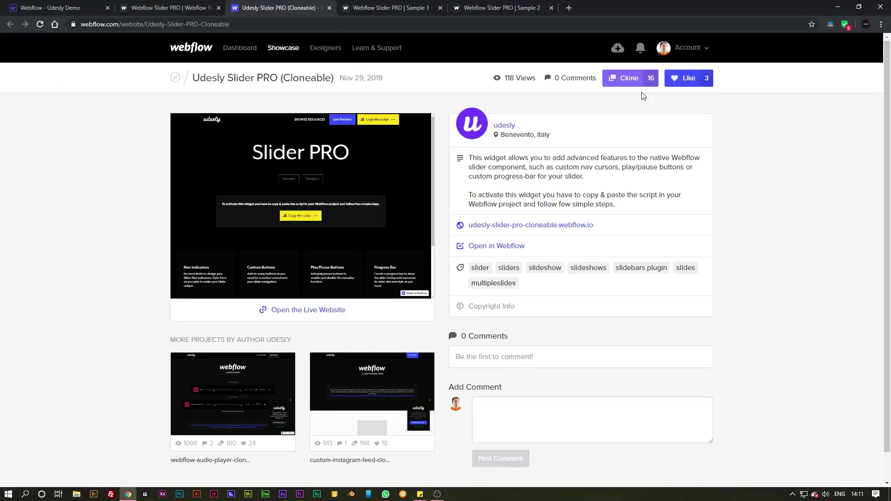
left_click(643, 77)
left_click(678, 77)
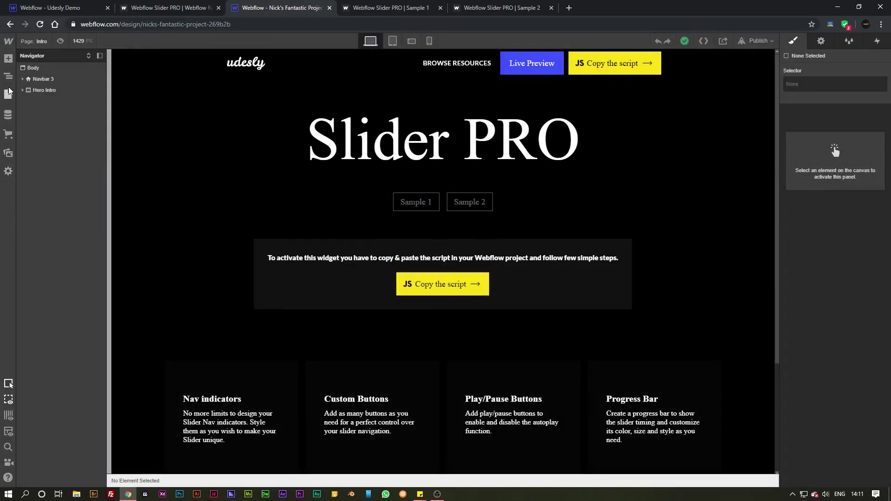
Open the cloned project's Sample 2 page and select the whole Slider Pro2 Wrapper for copying.
left_click(9, 93)
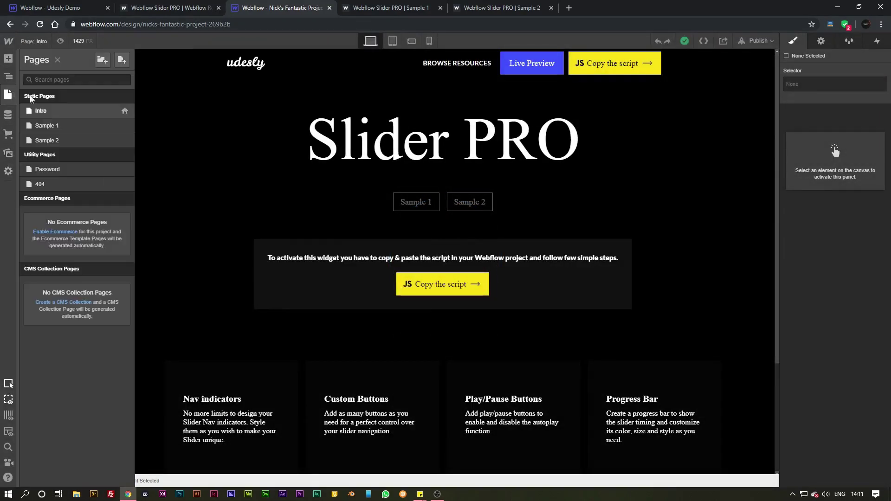
left_click(52, 126)
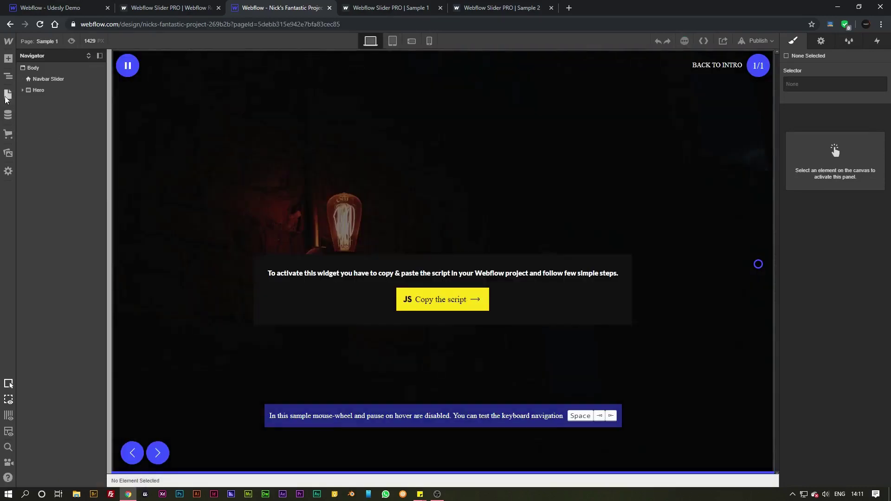
left_click(9, 93)
left_click(46, 146)
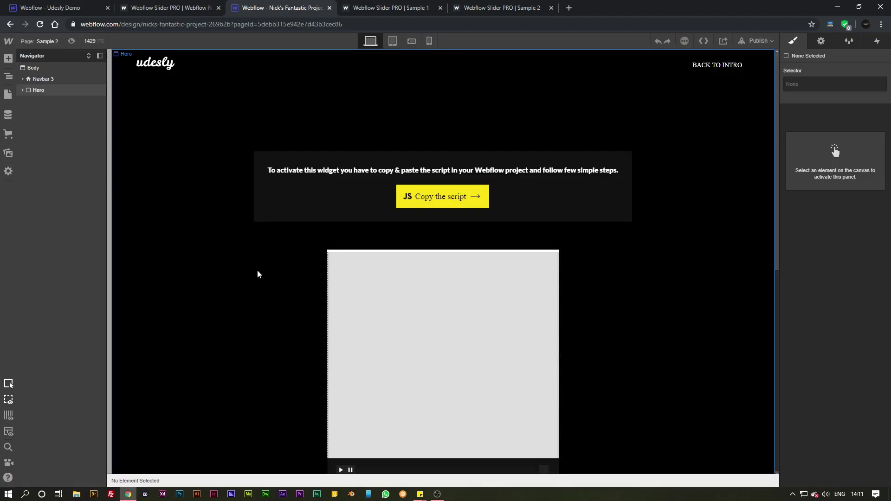
scroll(371, 279, "down", 1)
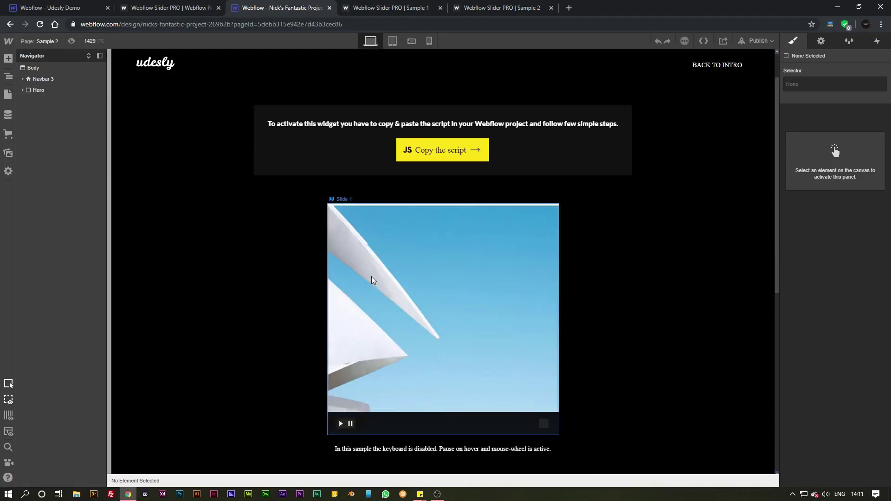
left_click(431, 268)
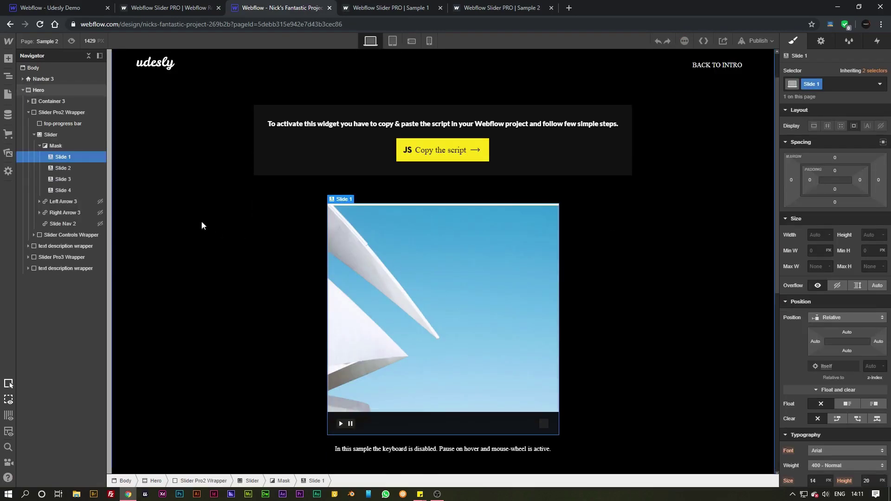
left_click(42, 114)
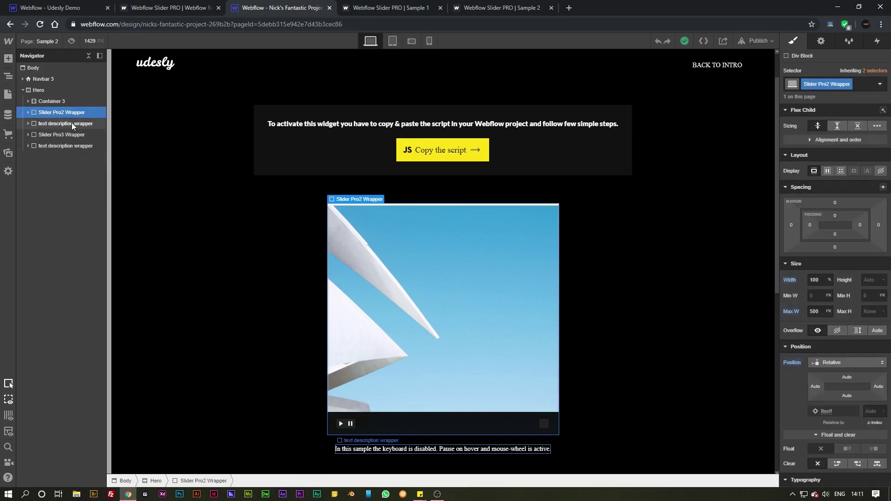
Paste the copied slider onto the CoffeeStyle About page at the About Head Pic image.
left_click(61, 9)
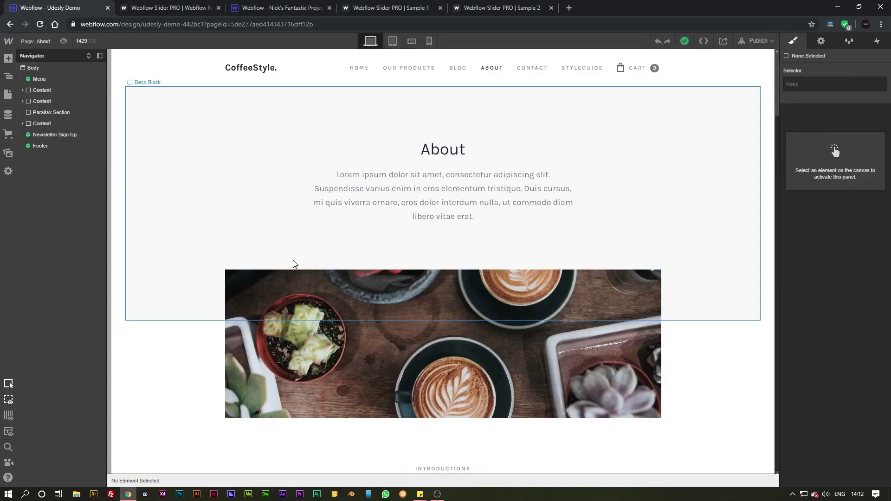
left_click(294, 286)
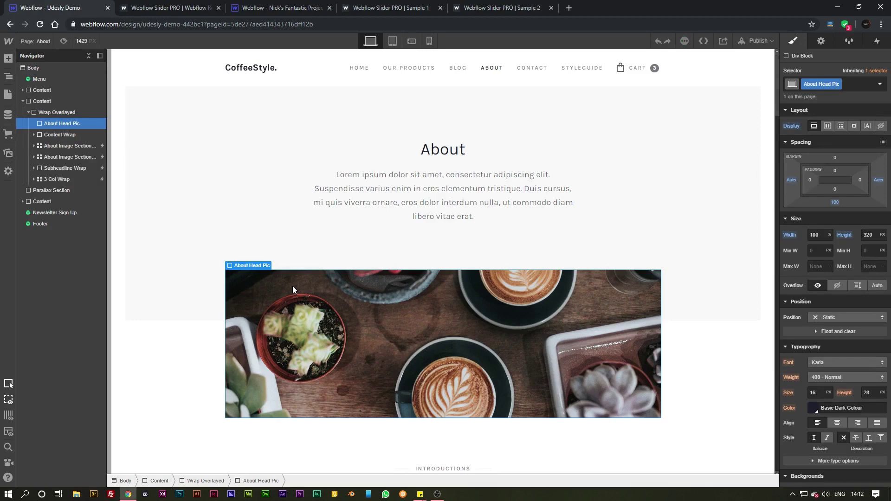
key("ctrl+v")
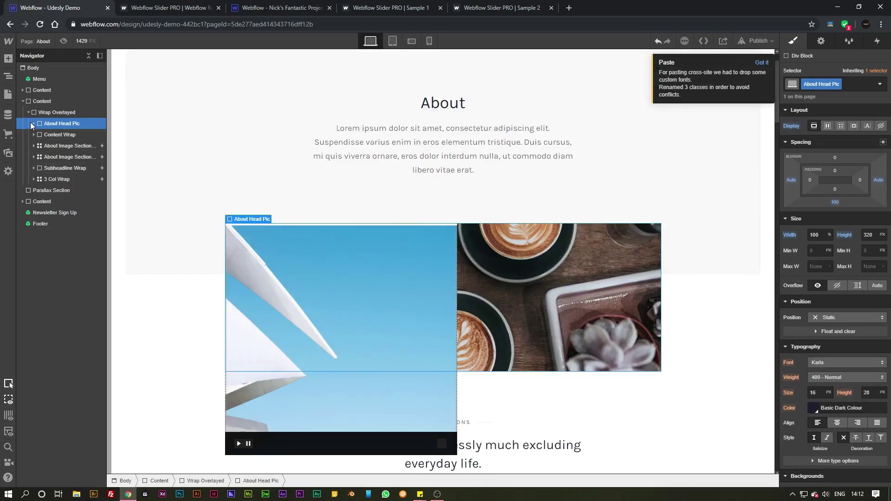
Move Slider Pro2 Wrapper above About Head Pic in the Navigator so it replaces the header image.
left_click(34, 124)
left_click_drag(48, 134, 64, 123)
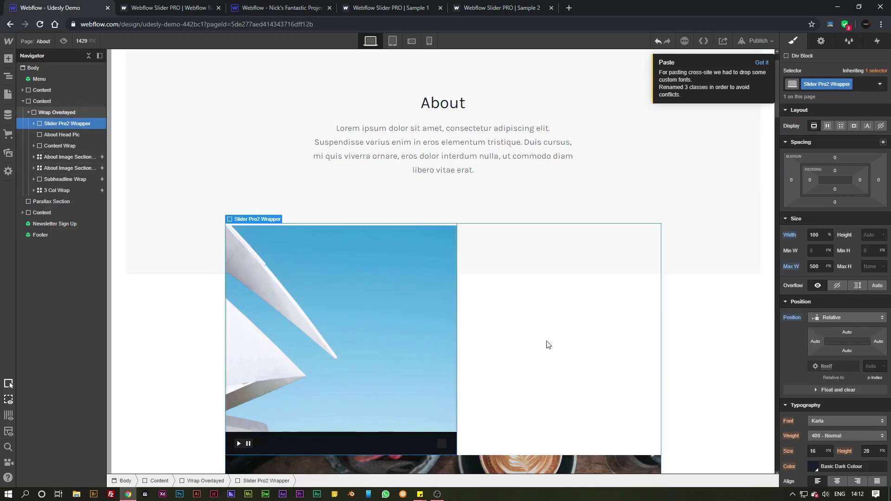
left_click(49, 137)
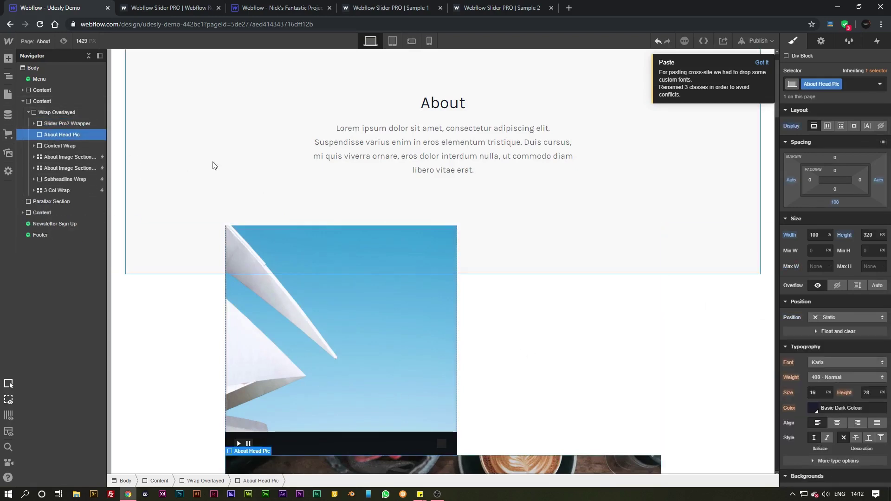
scroll(423, 199, "down", 1)
left_click(662, 372)
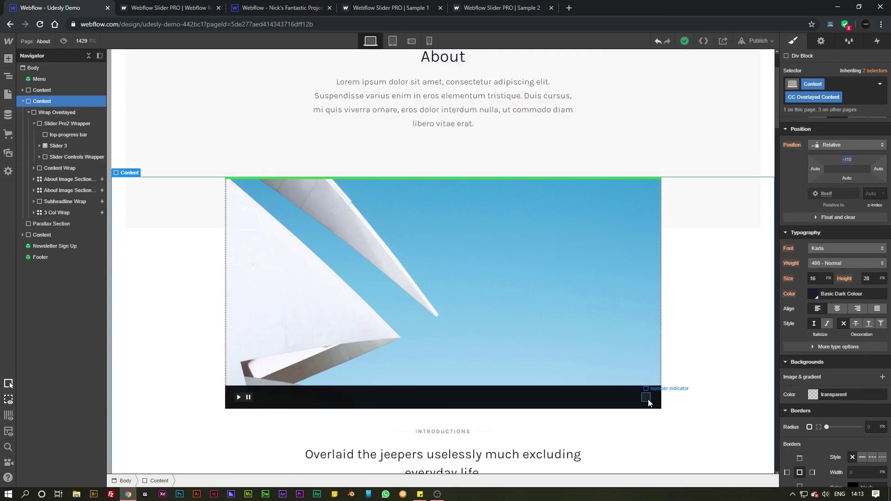
left_click(646, 398)
left_click(238, 397)
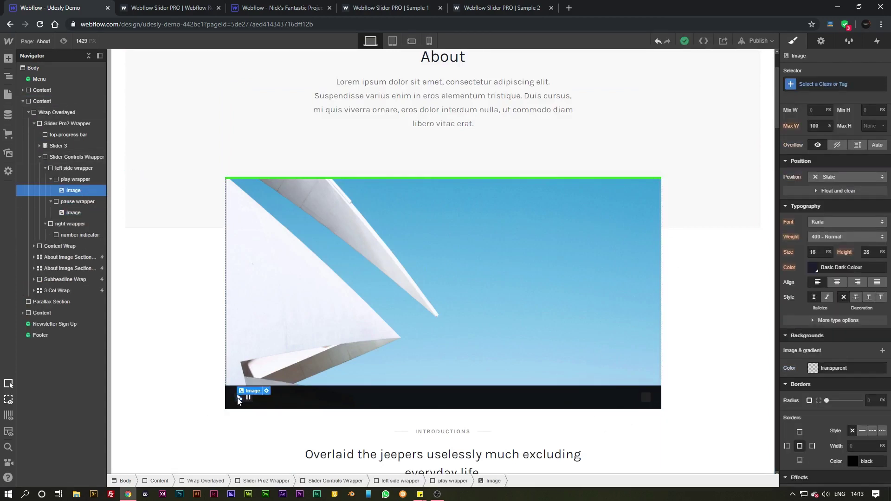
left_click(283, 402)
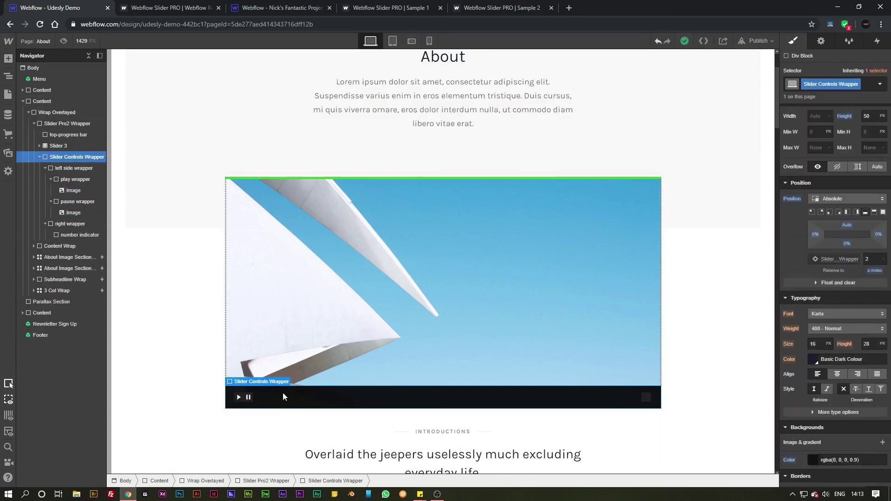
left_click(244, 179)
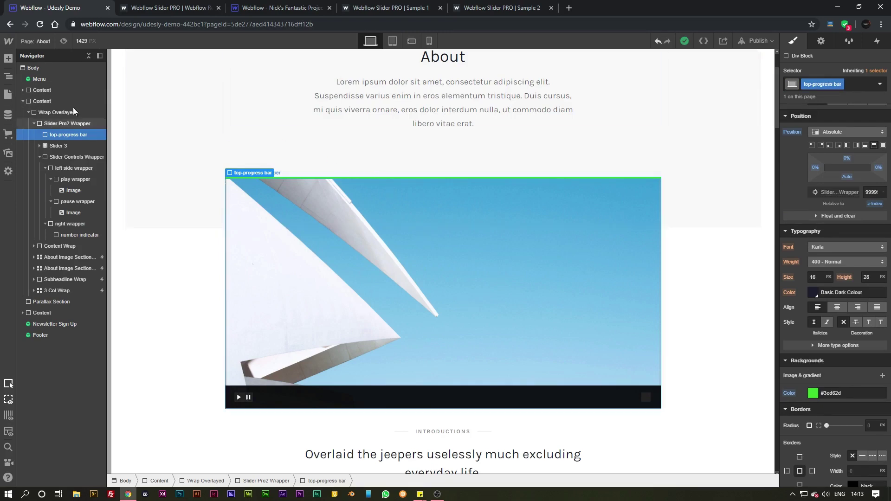
Copy the Slider Pro script from the Udesly documentation.
left_click(177, 9)
left_click_drag(616, 298, 170, 305)
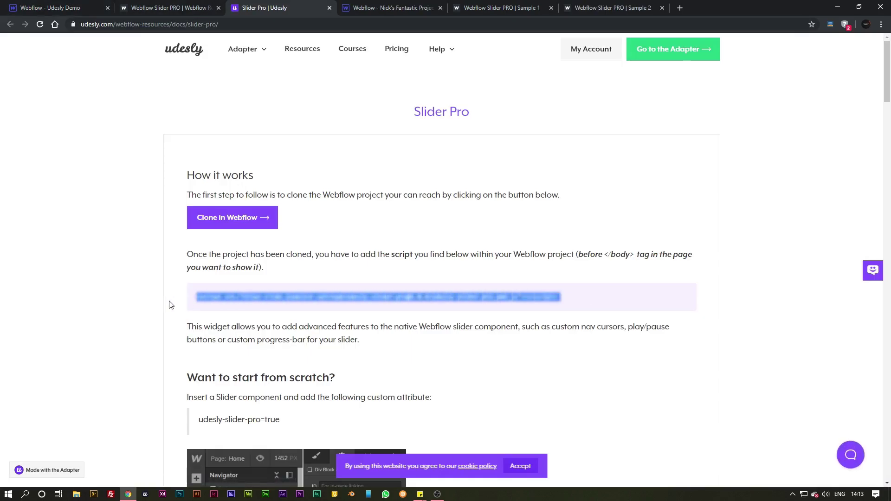
left_click(65, 5)
Paste the script into the About page's Before </body> tag custom code, save, and start publishing.
left_click(8, 94)
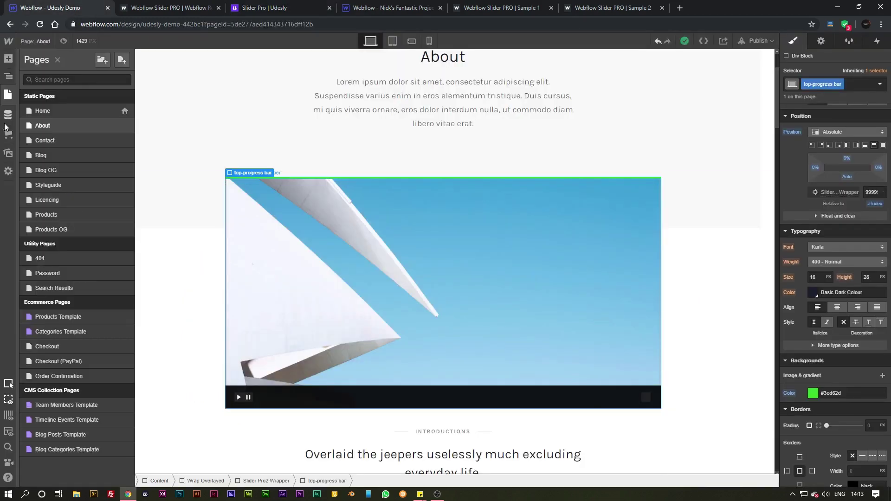
left_click(124, 125)
scroll(349, 272, "down", 20)
left_click(194, 235)
key("ctrl+v")
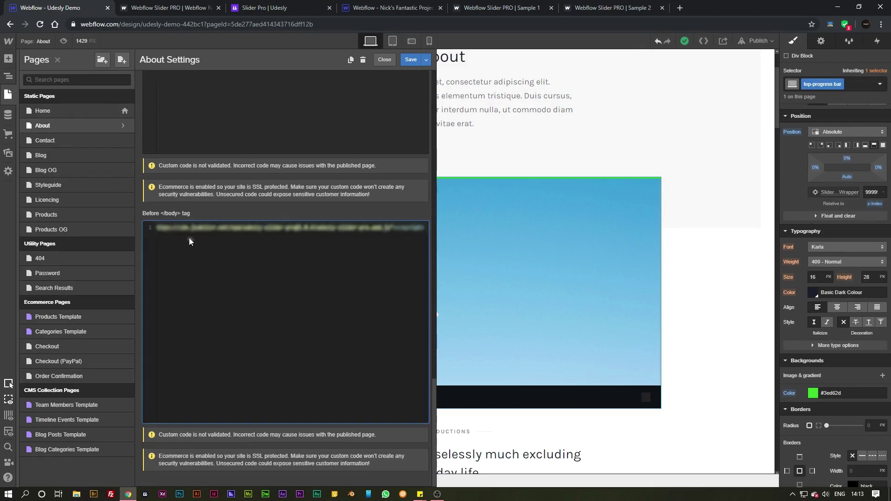
left_click(410, 59)
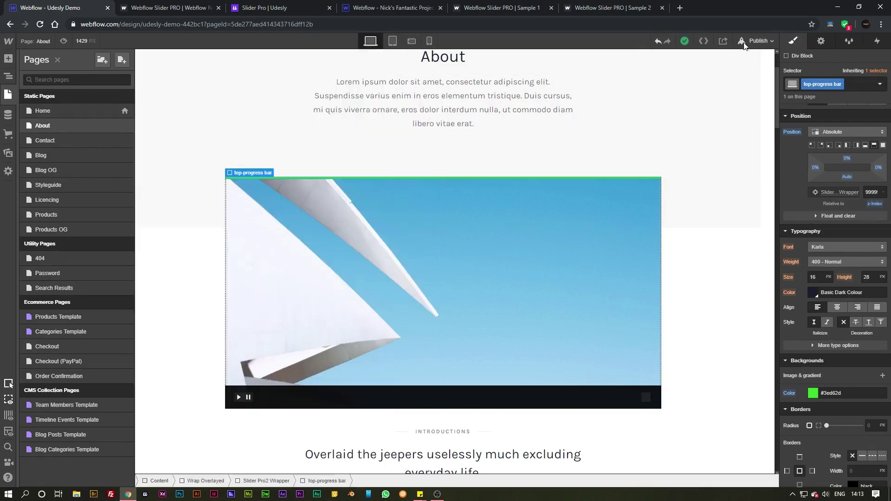
left_click(748, 44)
Publish the site to its domain and scroll down to the slider on the live About page.
left_click(692, 134)
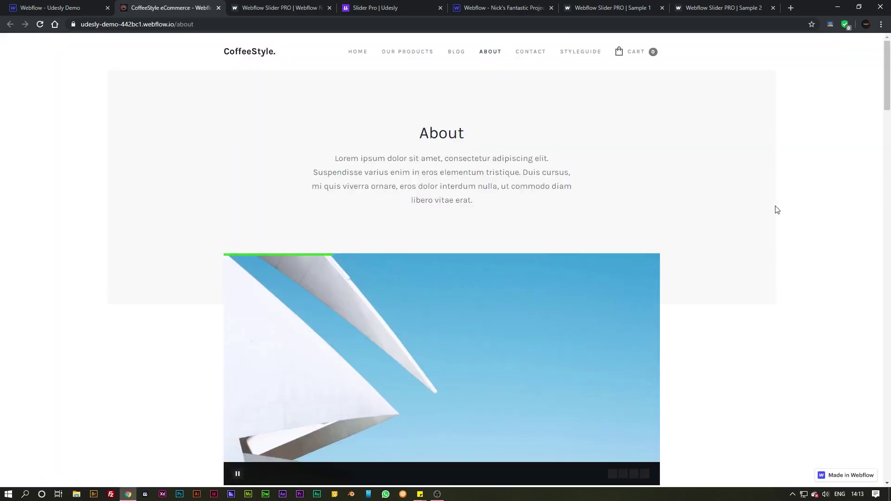
scroll(775, 209, "down", 1)
scroll(777, 210, "down", 1)
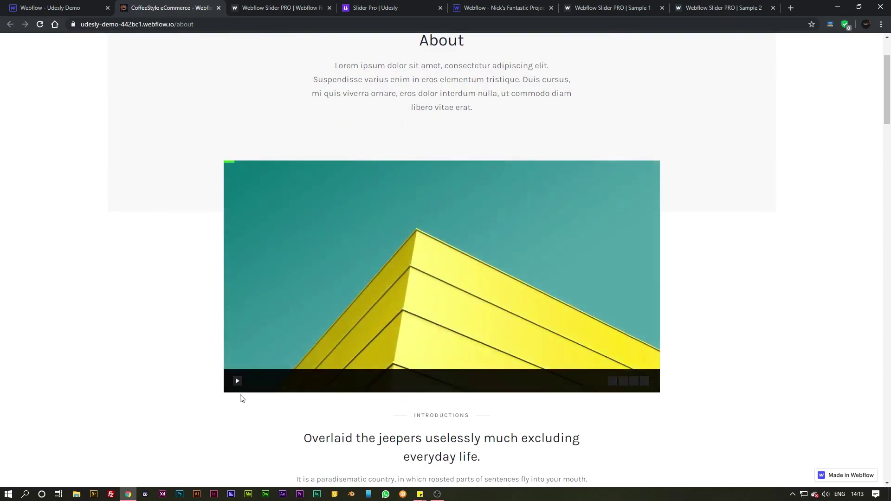
Switch the live slider through all four slides using its nav squares.
left_click(613, 381)
left_click(623, 381)
left_click(633, 381)
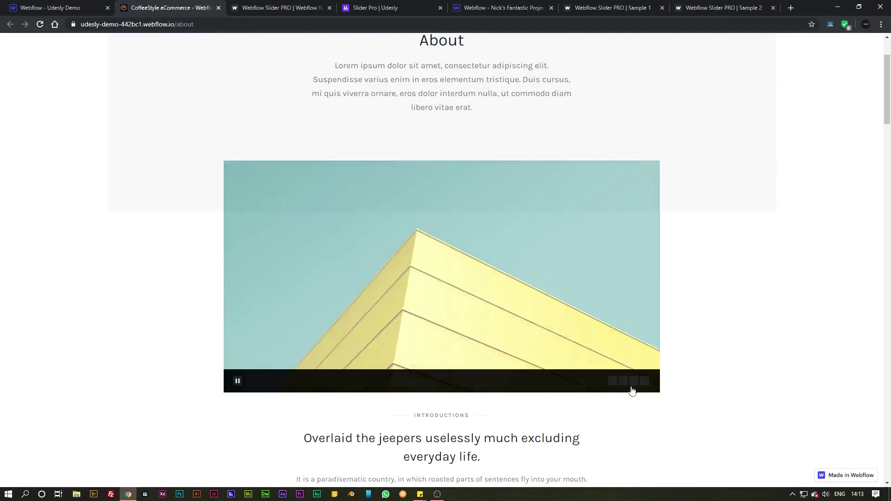
left_click(613, 381)
left_click(623, 381)
left_click(634, 381)
left_click(644, 381)
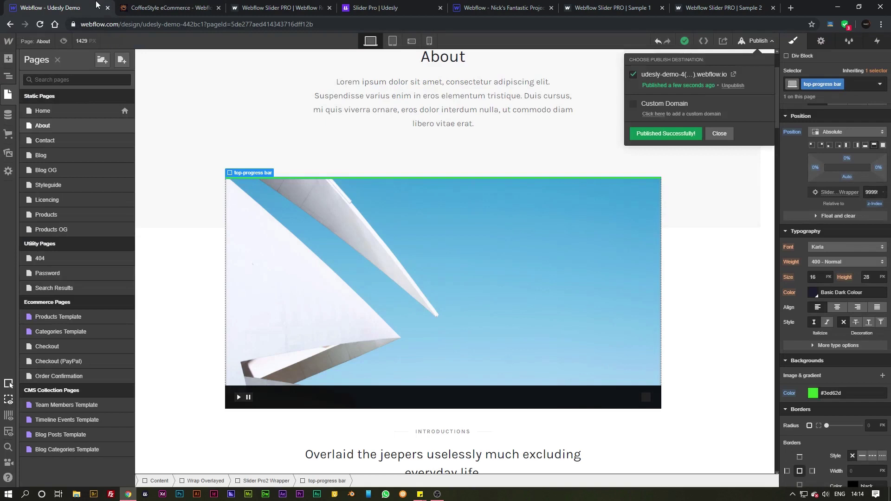
In the Navigator, expand Slider 3's Mask, select Slide 4 and show its Settings tab.
key("ctrl+1")
left_click(8, 75)
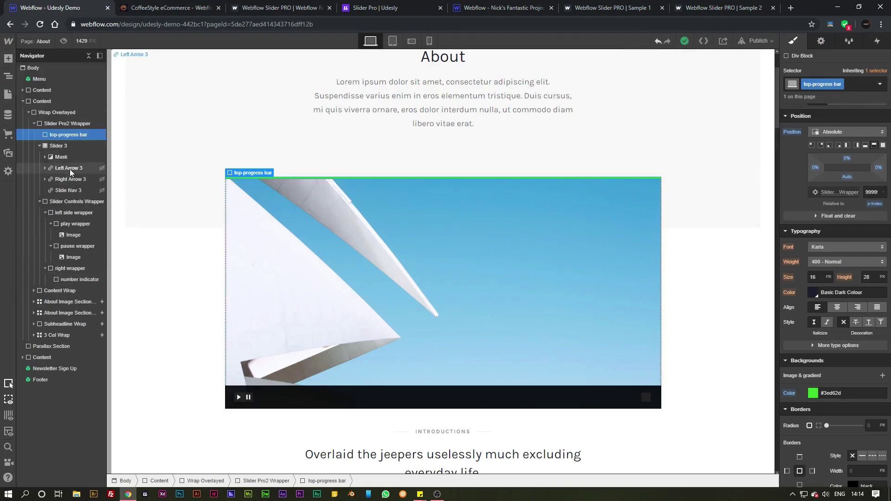
left_click(45, 157)
left_click(69, 202)
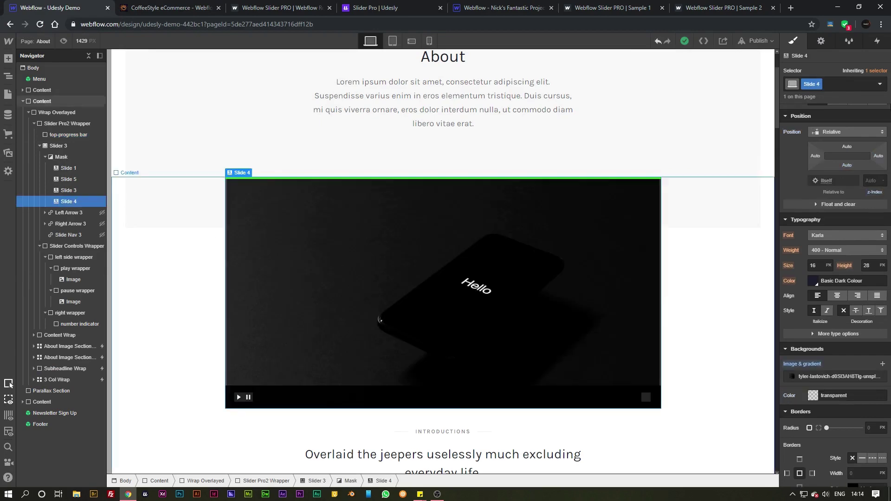
left_click(822, 41)
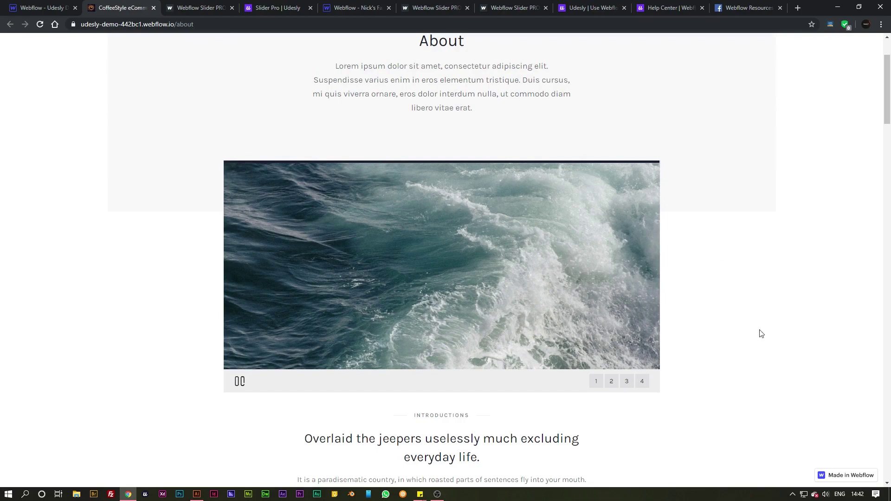
Pause, resume, and pause the live slider again with its play/pause button.
left_click(240, 381)
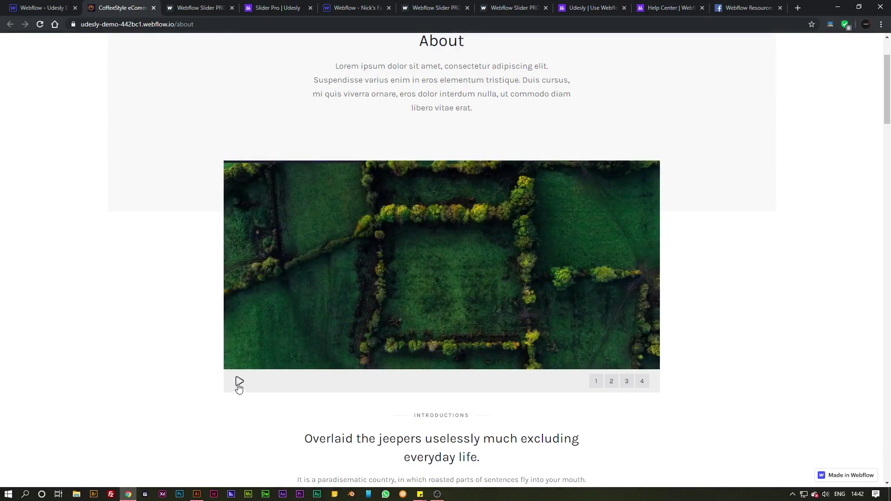
left_click(240, 381)
left_click(240, 384)
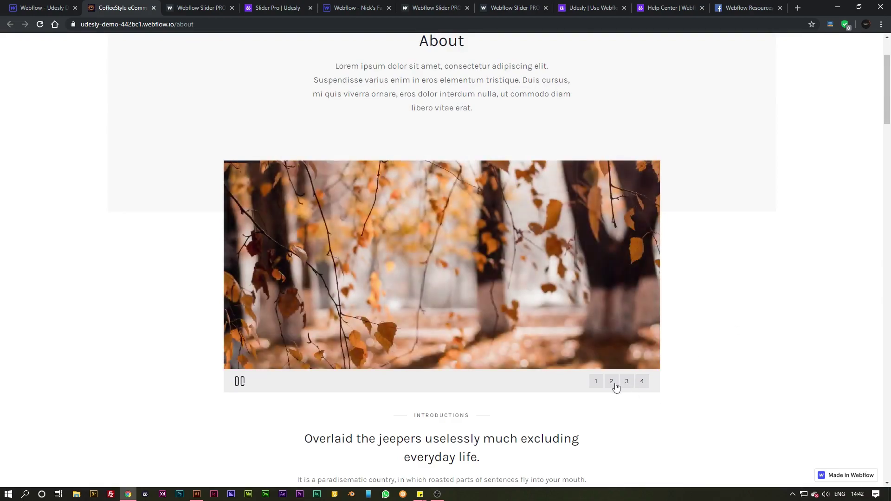
Jump between slides with the numbered buttons 1, 2 and 3.
left_click(612, 383)
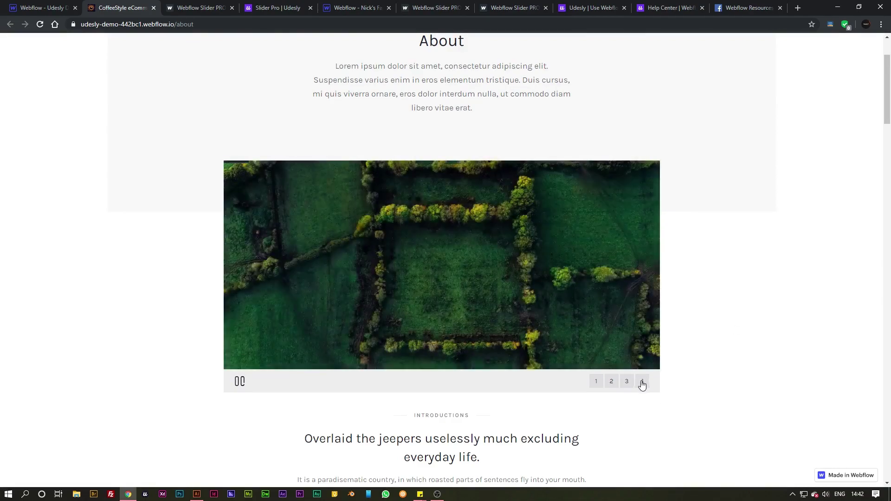
left_click(599, 383)
left_click(611, 385)
left_click(626, 384)
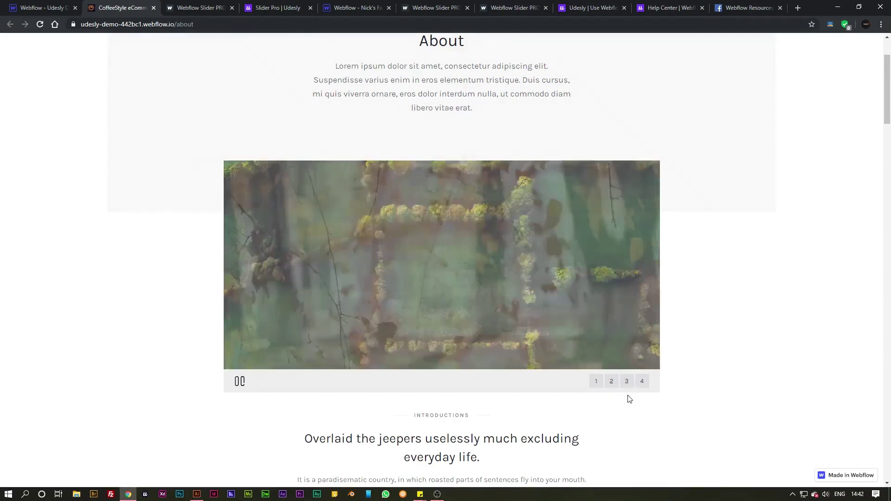
left_click(613, 383)
left_click(623, 383)
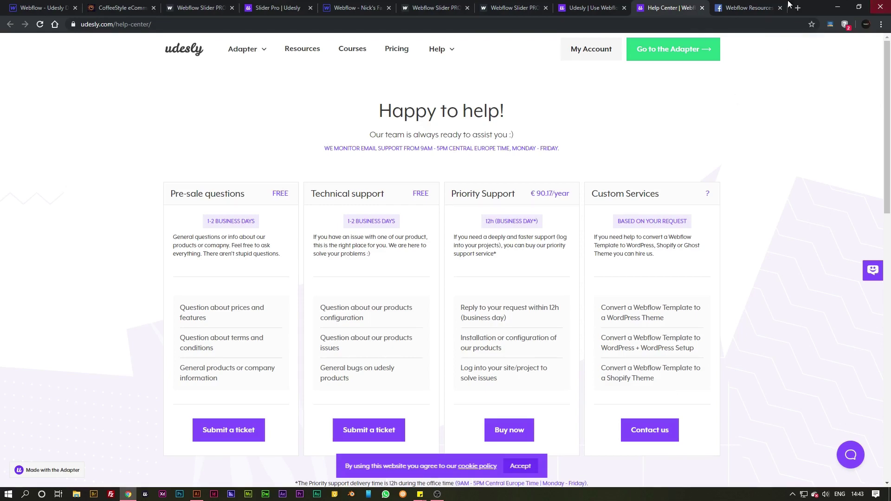
left_click(748, 8)
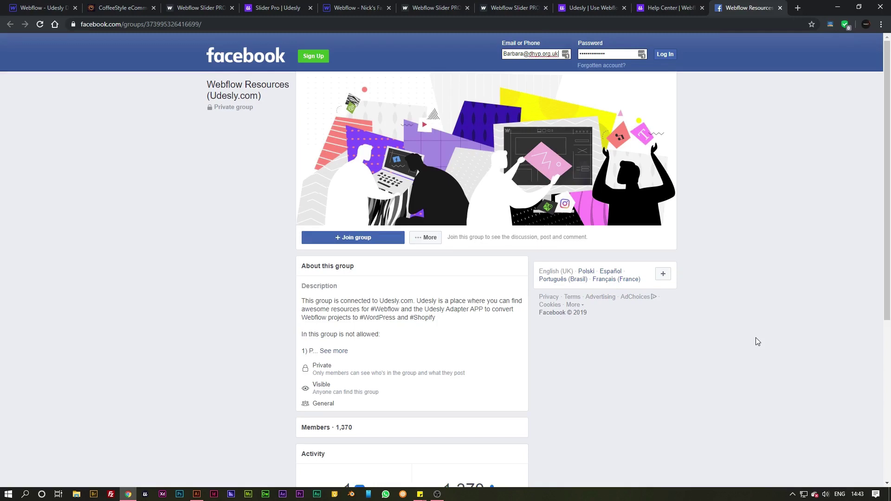
key("ctrl+2")
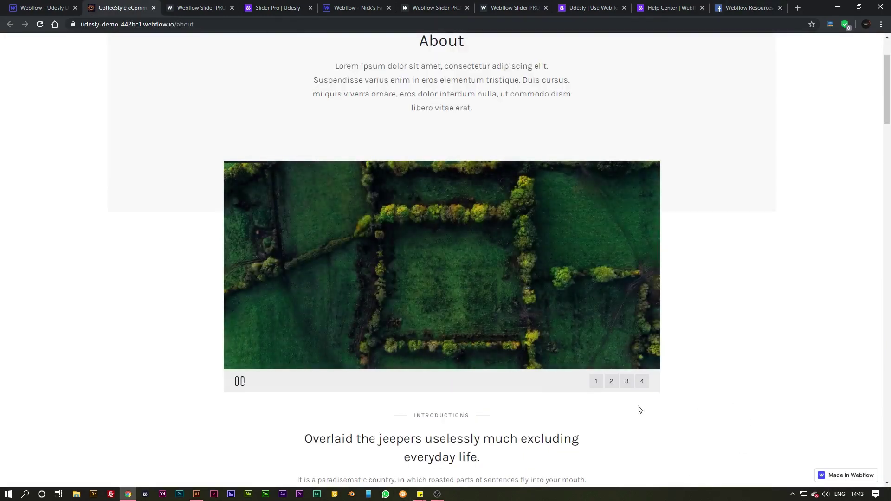
left_click(611, 383)
left_click(627, 384)
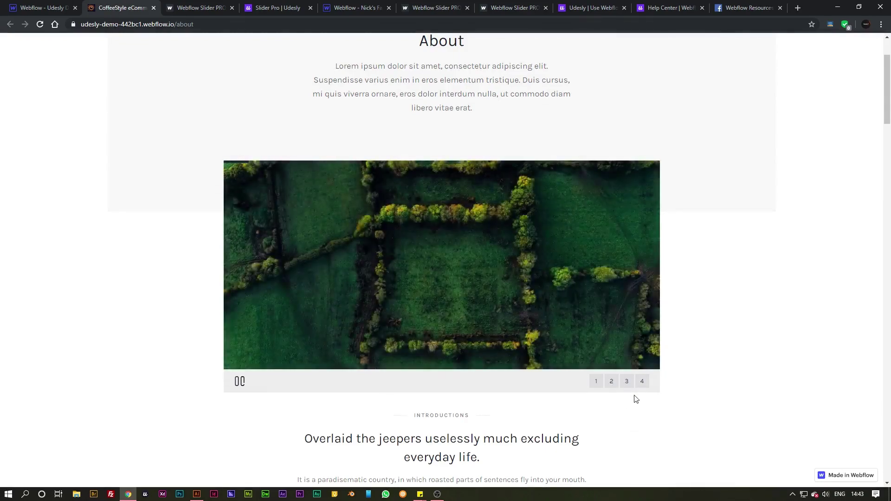
left_click(643, 384)
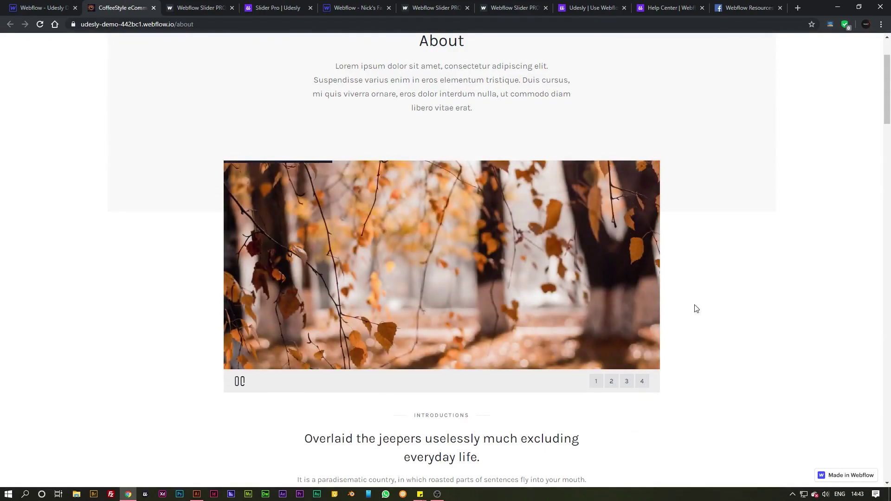